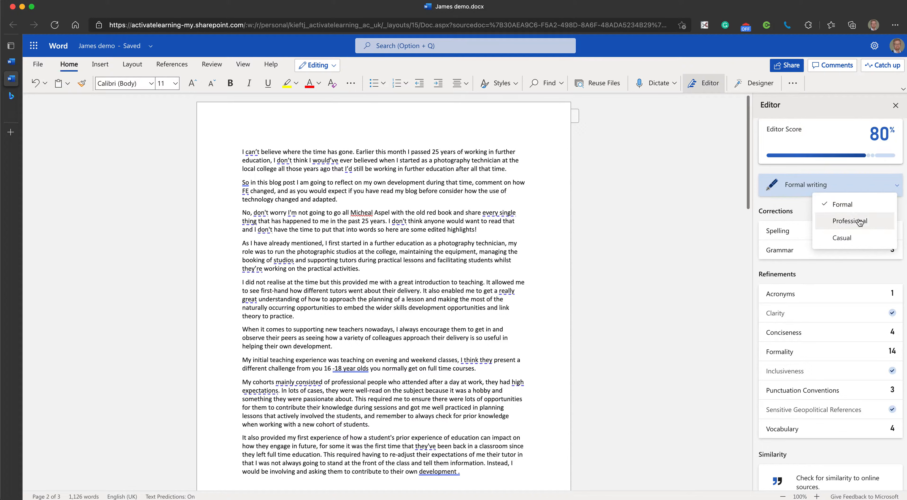
Keep the Formal writing style and accept the formality suggestion "do not" in the document's last paragraph
{"action": "left_click", "coordinate": [839, 170]}
{"action": "scroll", "coordinate": [816, 219], "scroll_direction": "down", "scroll_amount": 2}
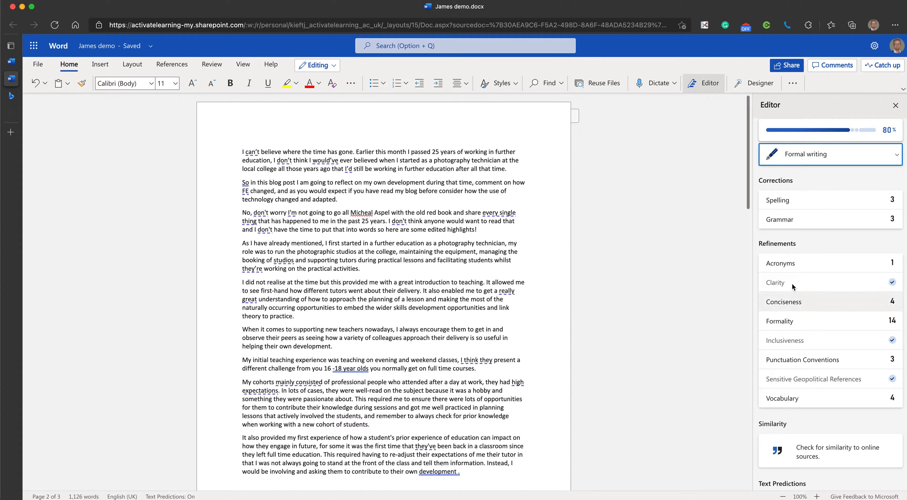
{"action": "scroll", "coordinate": [804, 277], "scroll_direction": "down", "scroll_amount": 1}
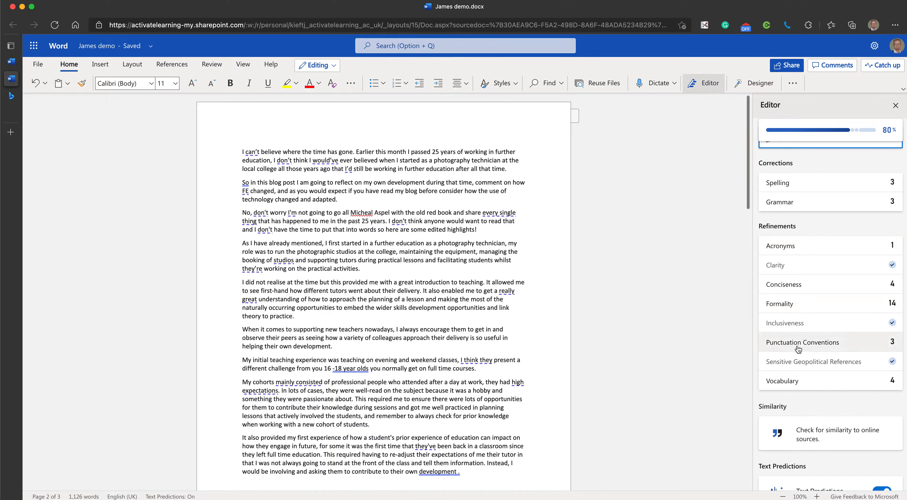
{"action": "left_click", "coordinate": [887, 309]}
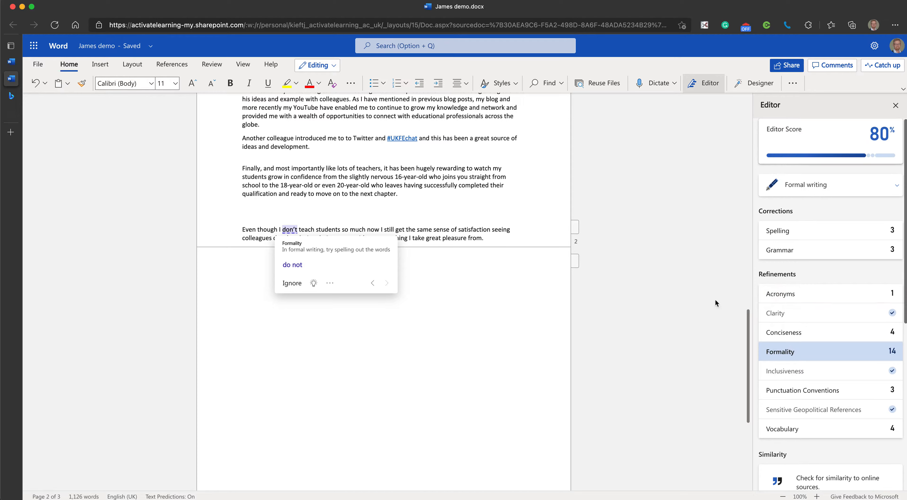
{"action": "left_click", "coordinate": [292, 264]}
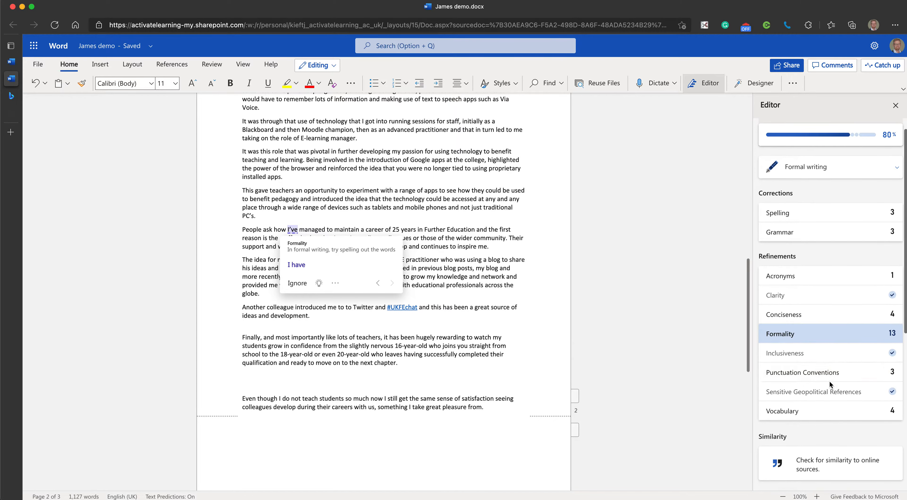
Accept the punctuation suggestions "presentations,", "Thankfully," and "studios,", and expand the acronym to "FE (Further Education)"
{"action": "left_click", "coordinate": [809, 377]}
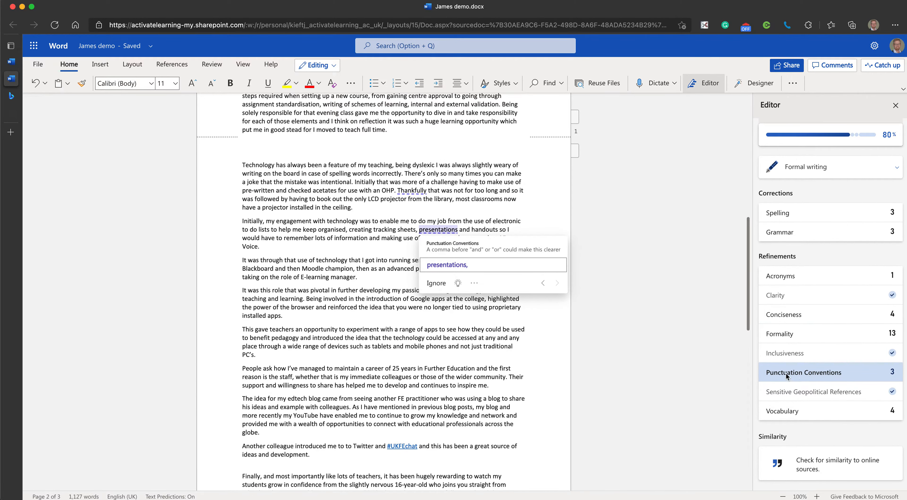
{"action": "left_click", "coordinate": [444, 265]}
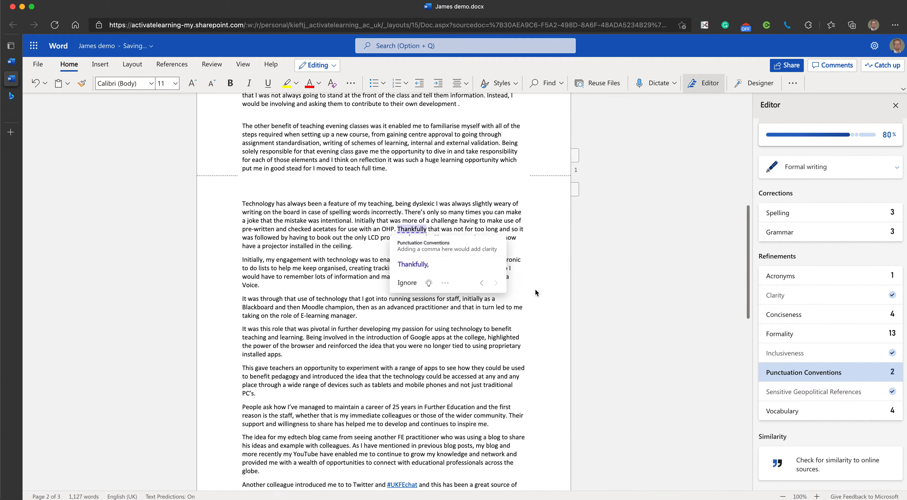
{"action": "left_click", "coordinate": [411, 265]}
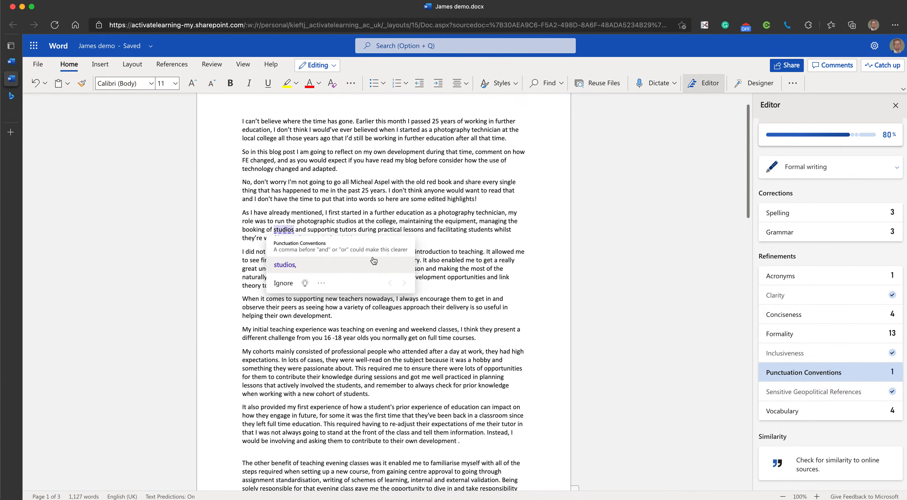
{"action": "left_click", "coordinate": [343, 268]}
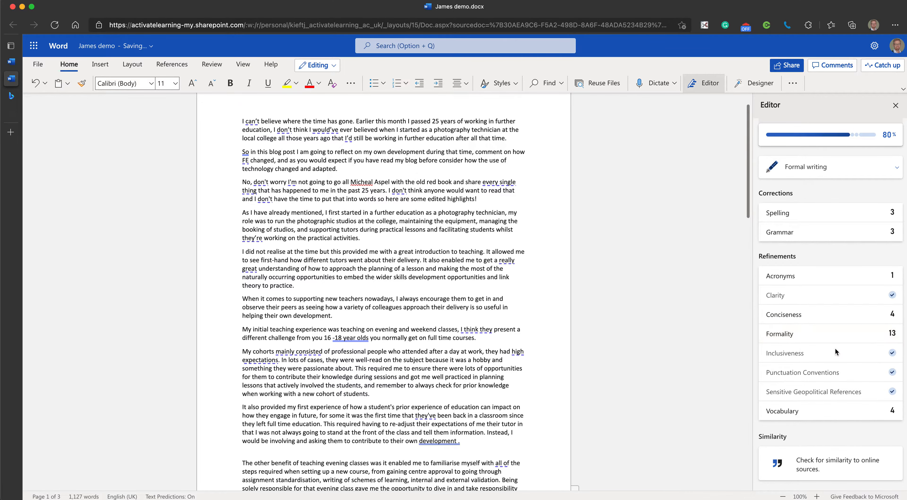
{"action": "left_click", "coordinate": [780, 276]}
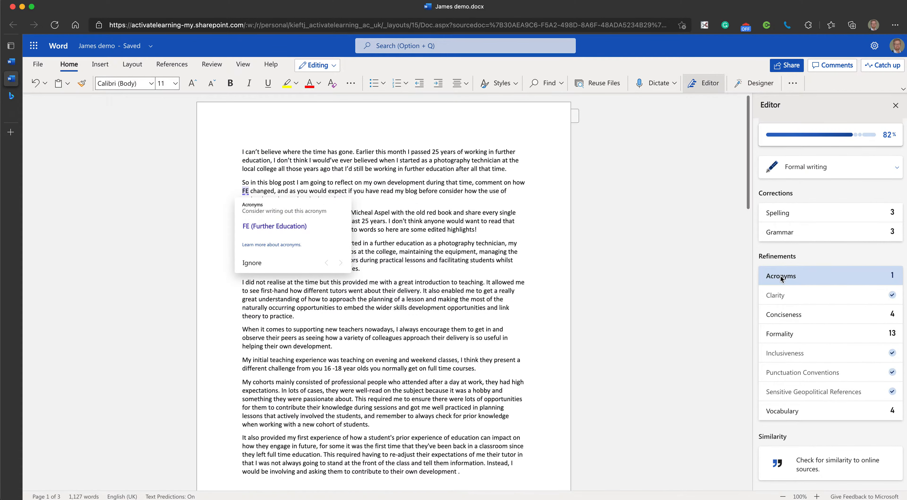
{"action": "left_click", "coordinate": [261, 227]}
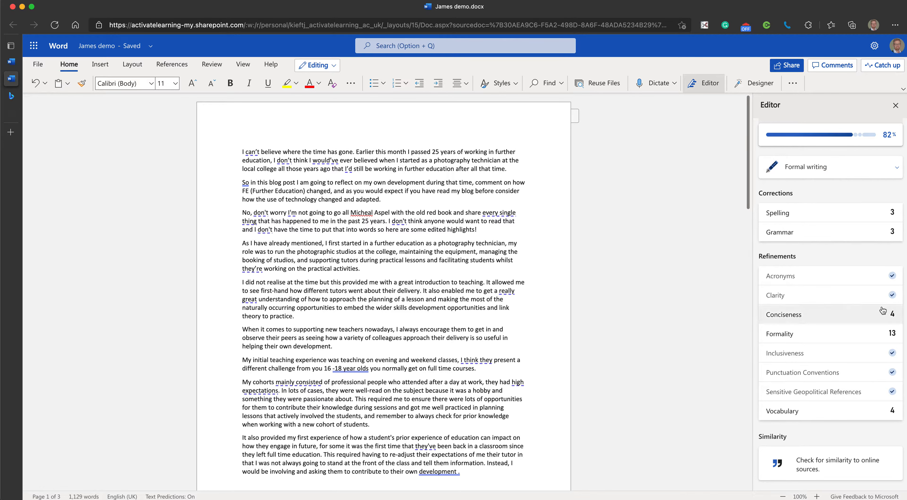
Accept the Editor's conciseness suggestions "everything", "great", "consisted" and "all"
{"action": "left_click", "coordinate": [785, 315]}
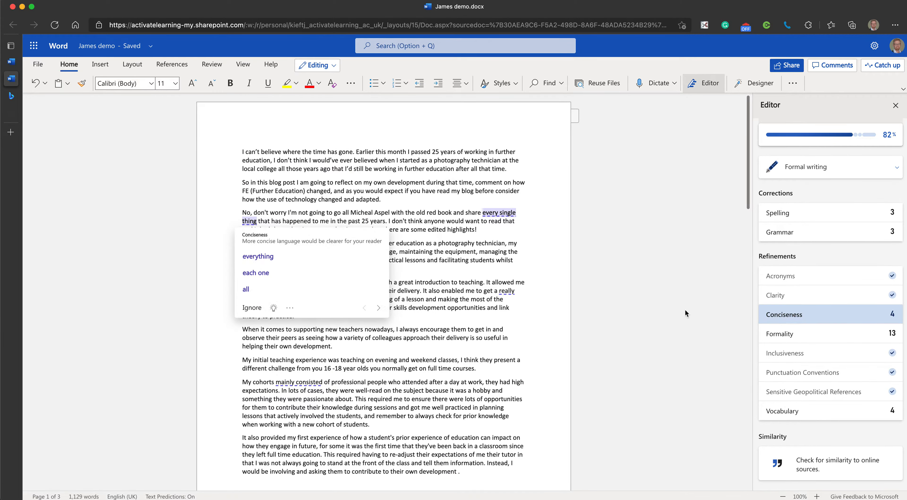
{"action": "left_click", "coordinate": [260, 257]}
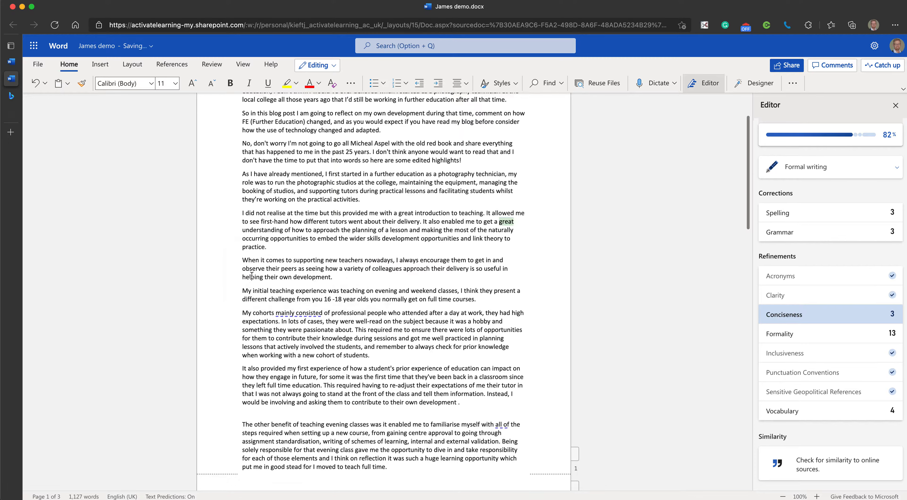
{"action": "left_click", "coordinate": [251, 274]}
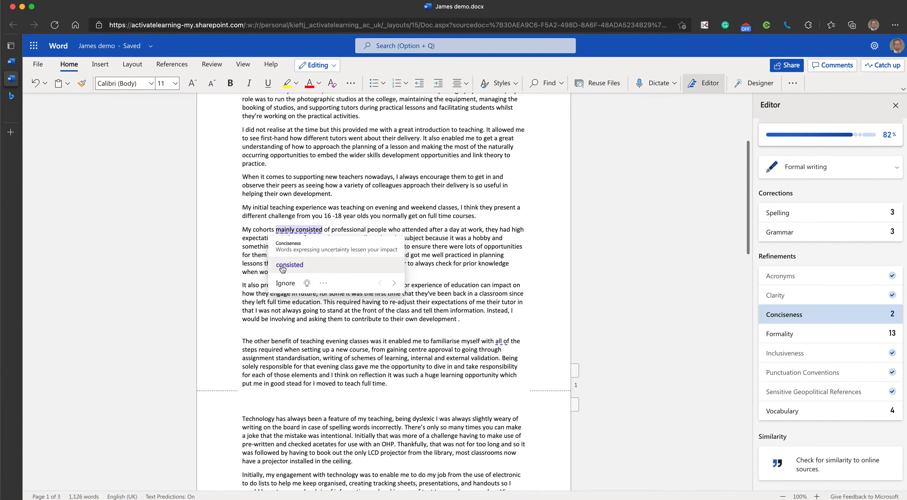
{"action": "left_click", "coordinate": [282, 265]}
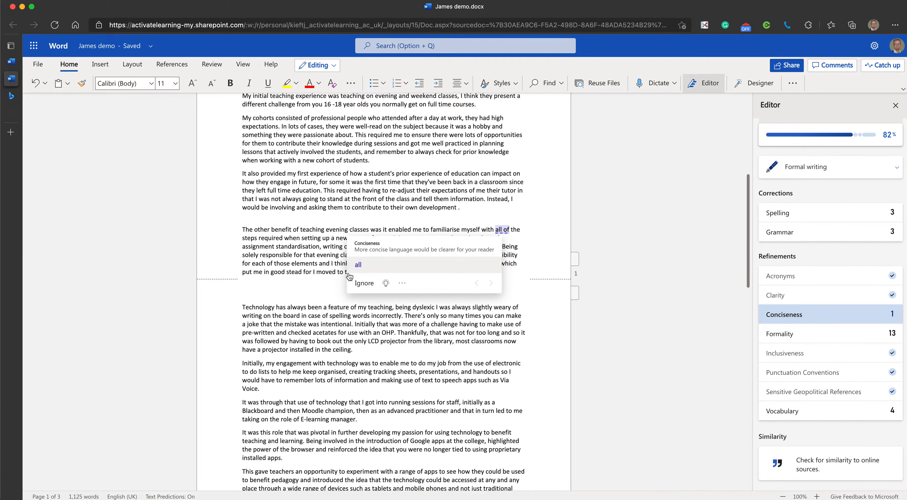
{"action": "left_click", "coordinate": [358, 265]}
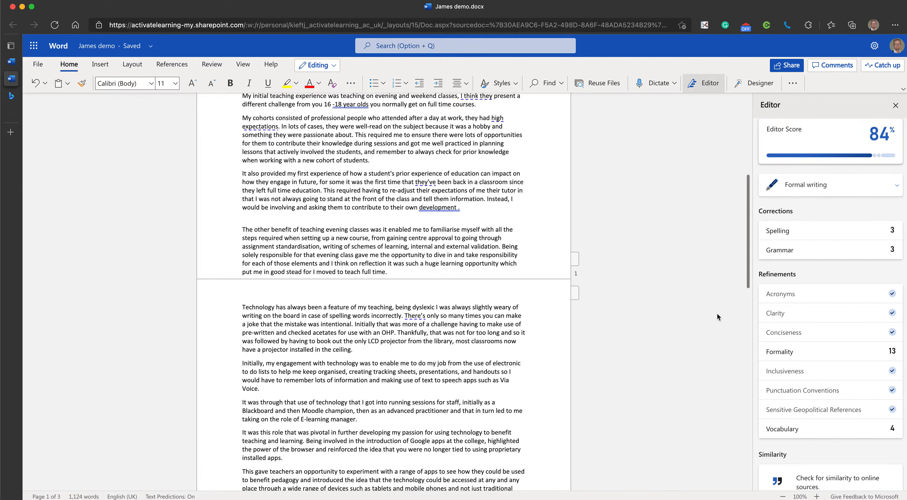
Start a new paragraph after the document's final sentence and dictate a short text into it by voice
{"action": "scroll", "coordinate": [723, 314], "scroll_direction": "down", "scroll_amount": 3}
{"action": "scroll", "coordinate": [887, 403], "scroll_direction": "down", "scroll_amount": 1}
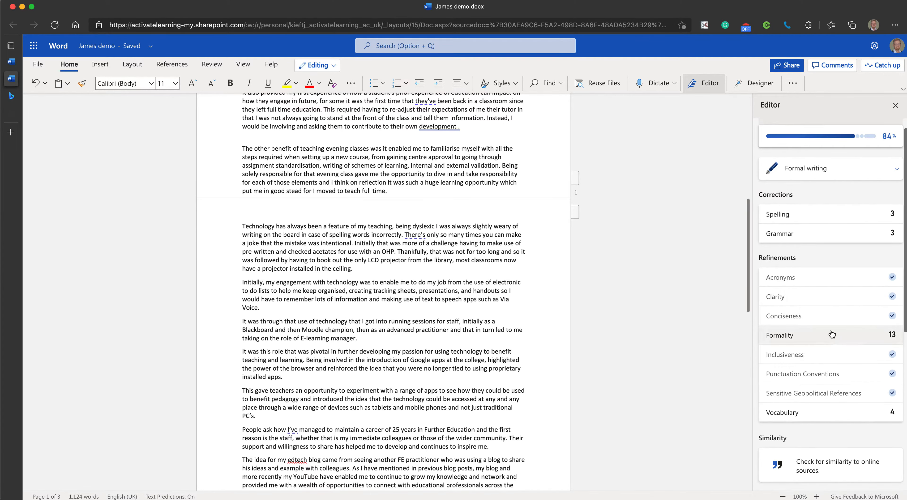
{"action": "scroll", "coordinate": [831, 386], "scroll_direction": "up", "scroll_amount": 1}
{"action": "scroll", "coordinate": [297, 252], "scroll_direction": "up", "scroll_amount": 12}
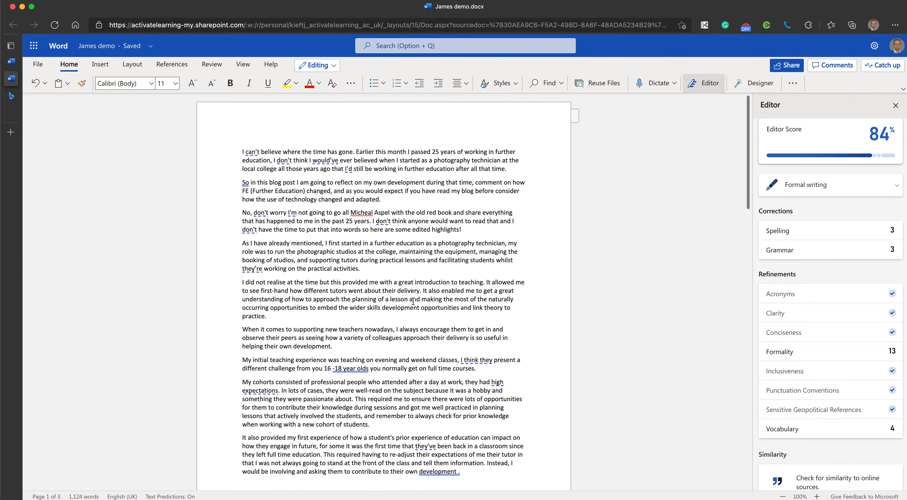
{"action": "scroll", "coordinate": [296, 251], "scroll_direction": "down", "scroll_amount": 12}
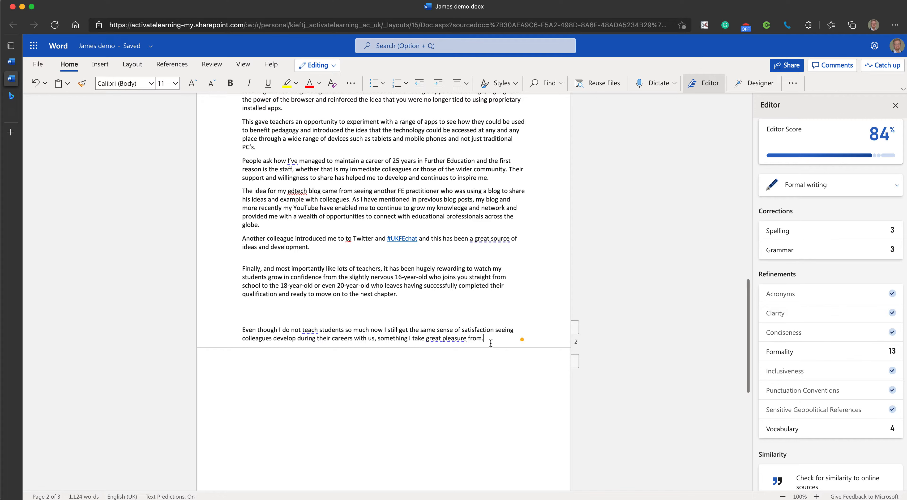
{"action": "key", "text": "Return"}
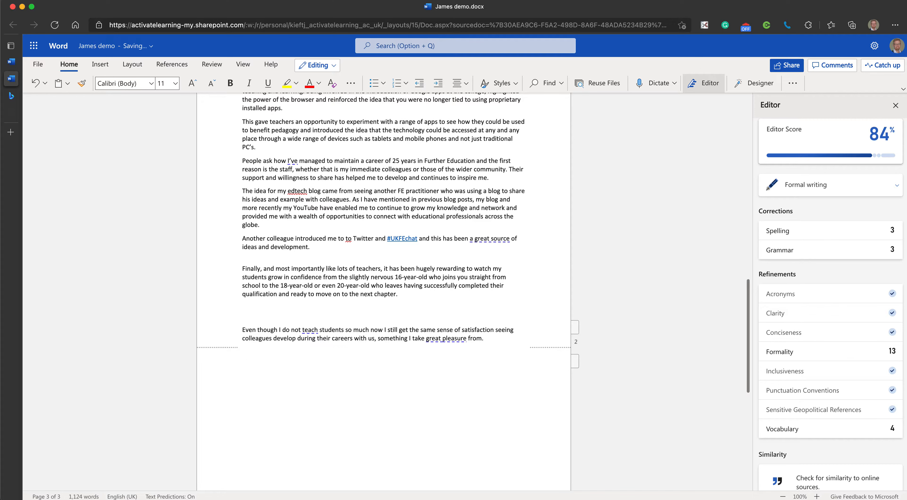
{"action": "left_click", "coordinate": [673, 83]}
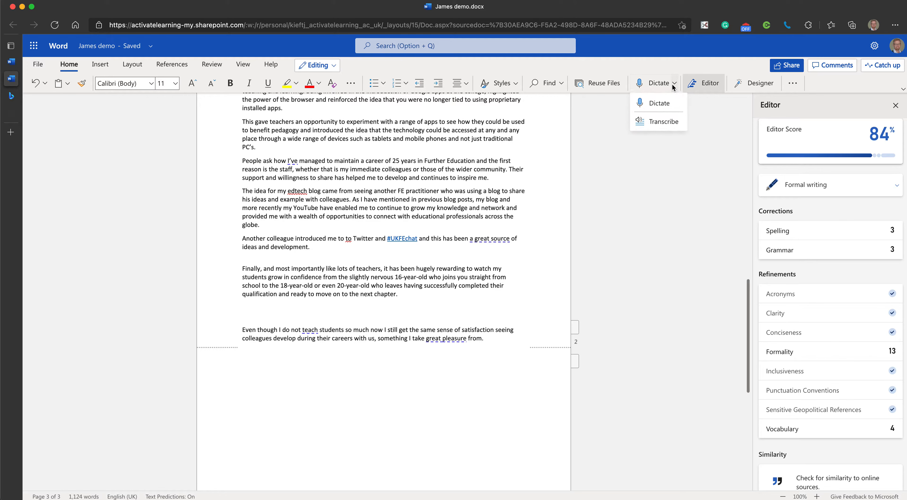
{"action": "left_click", "coordinate": [654, 103]}
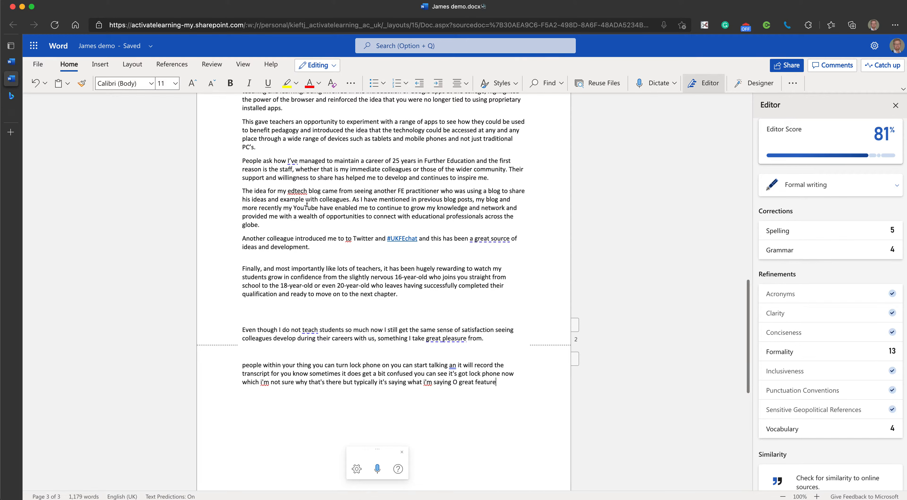
Open the document in Immersive Reader
{"action": "left_click", "coordinate": [212, 65]}
{"action": "scroll", "coordinate": [285, 153], "scroll_direction": "up", "scroll_amount": 4}
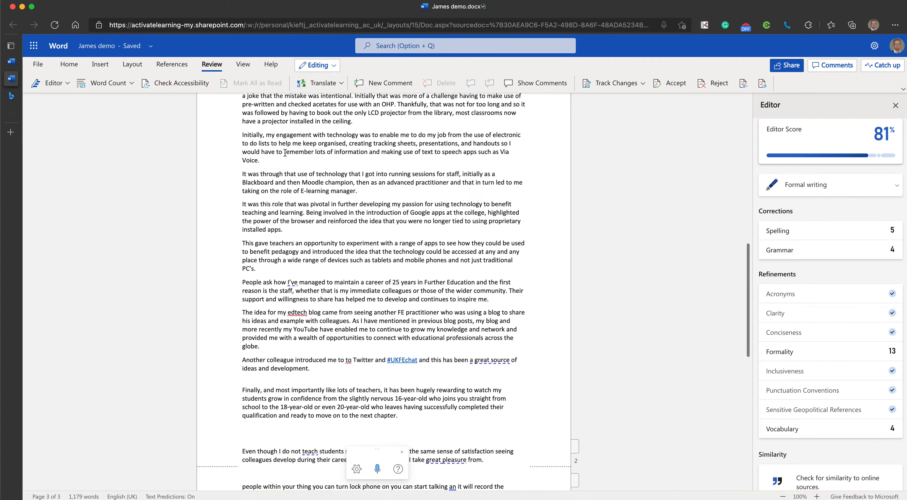
{"action": "scroll", "coordinate": [285, 153], "scroll_direction": "up", "scroll_amount": 8}
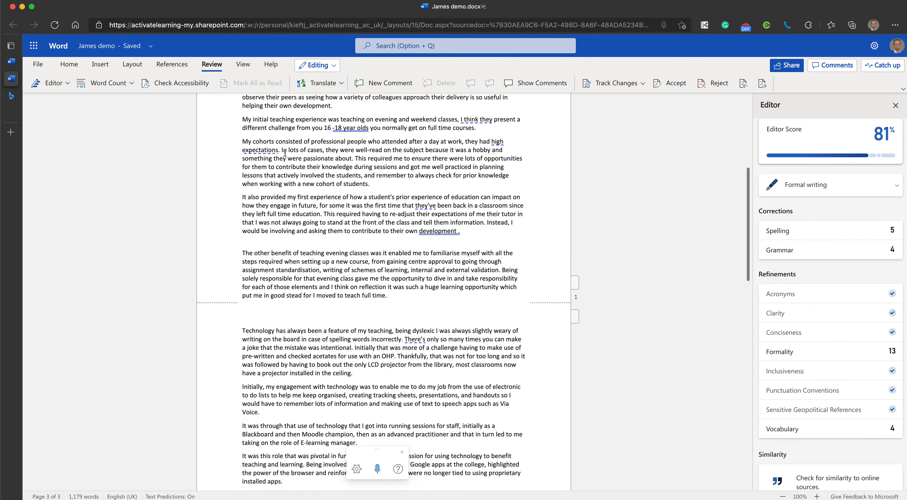
{"action": "scroll", "coordinate": [285, 154], "scroll_direction": "up", "scroll_amount": 2}
{"action": "left_click", "coordinate": [243, 64]}
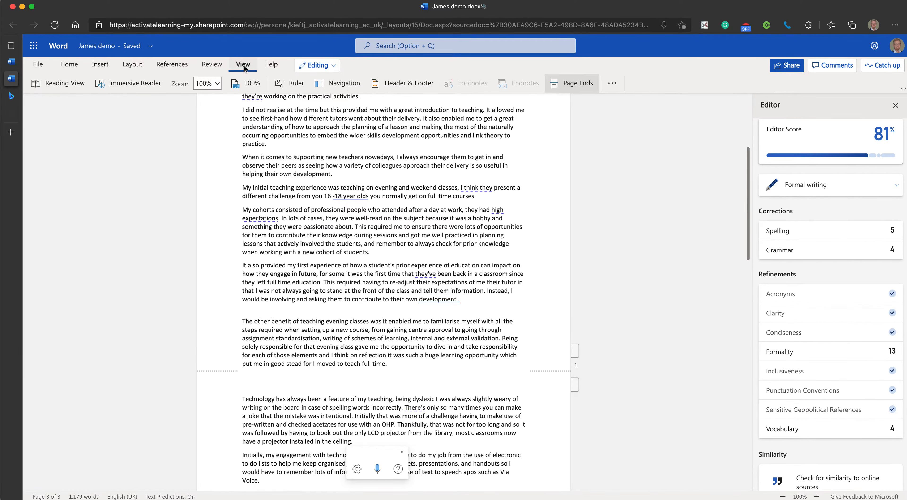
{"action": "scroll", "coordinate": [232, 171], "scroll_direction": "up", "scroll_amount": 5}
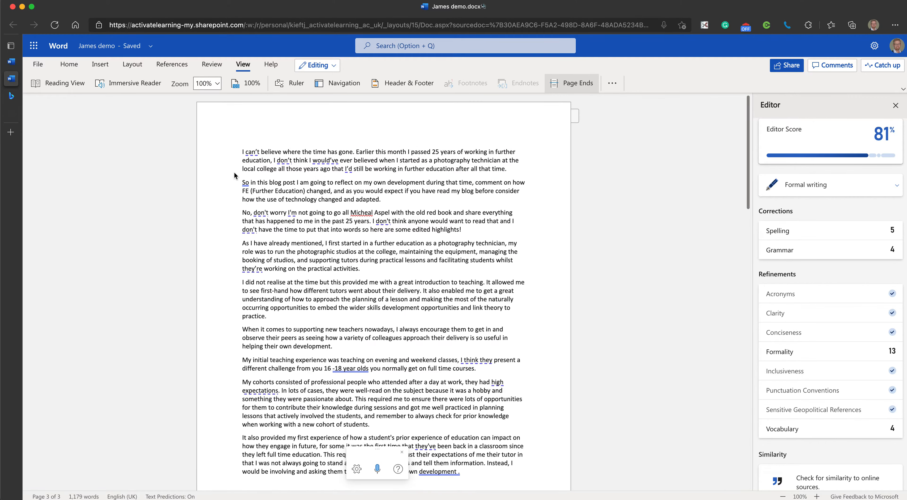
{"action": "left_click", "coordinate": [125, 84]}
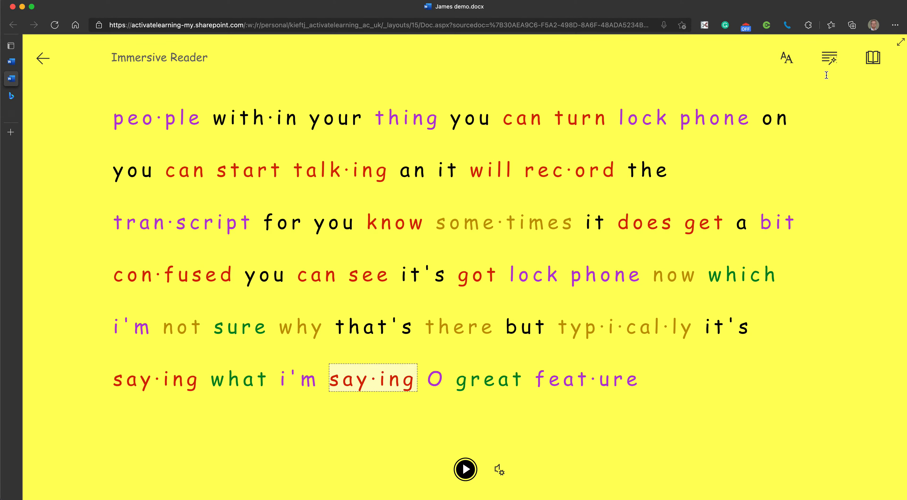
Examine Immersive Reader's text, grammar and reading preferences, switching Increase Spacing off and on again, and return to the document
{"action": "left_click", "coordinate": [784, 58]}
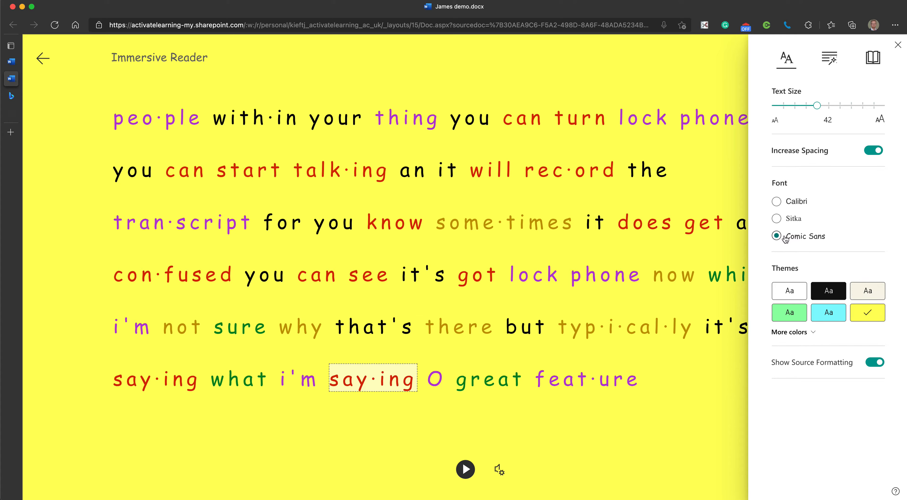
{"action": "left_click", "coordinate": [872, 151]}
{"action": "left_click", "coordinate": [873, 151]}
{"action": "mouse_move", "coordinate": [815, 108]}
{"action": "left_mouse_down"}
{"action": "mouse_move", "coordinate": [804, 108]}
{"action": "mouse_move", "coordinate": [815, 109]}
{"action": "left_mouse_up"}
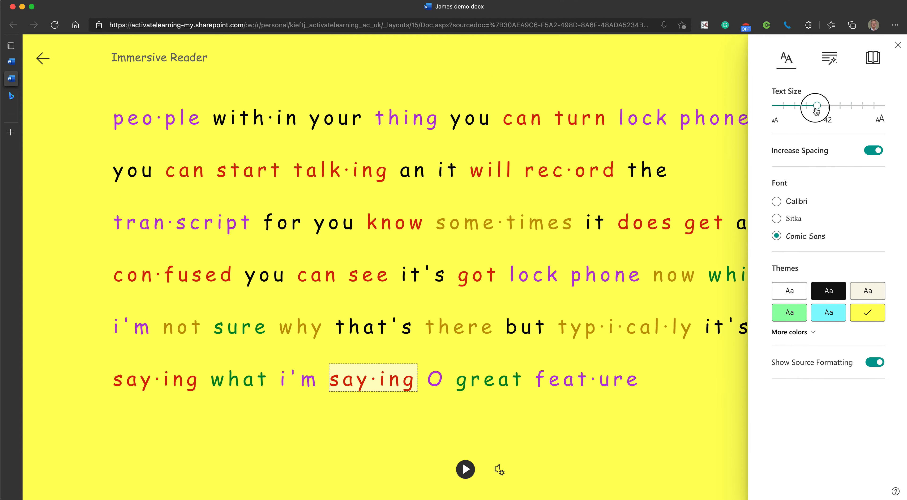
{"action": "left_click", "coordinate": [831, 63]}
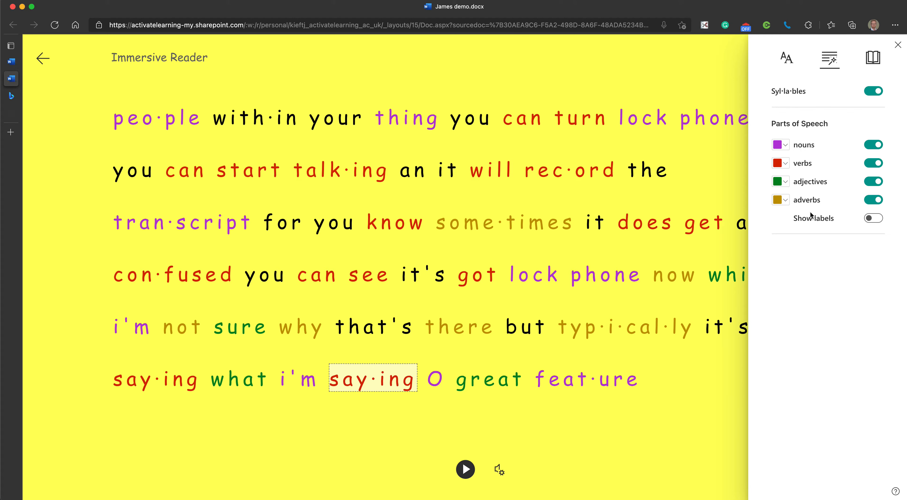
{"action": "left_click", "coordinate": [875, 60]}
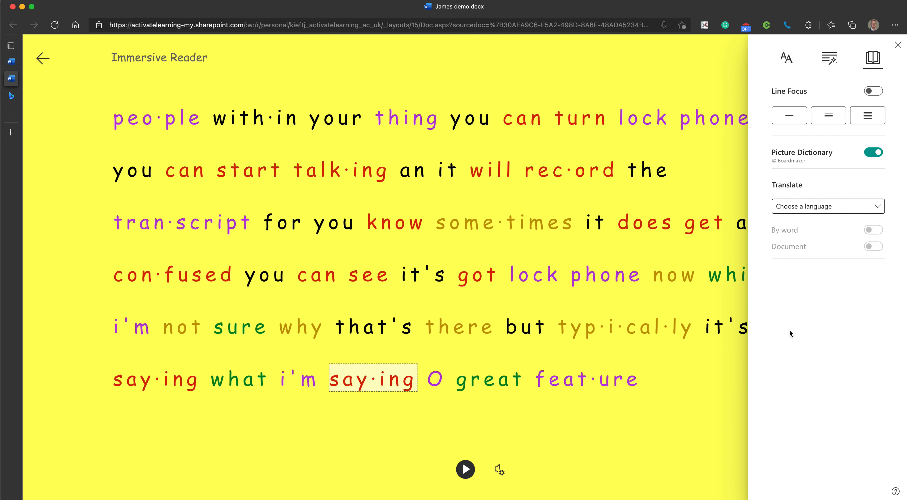
{"action": "left_click", "coordinate": [42, 58]}
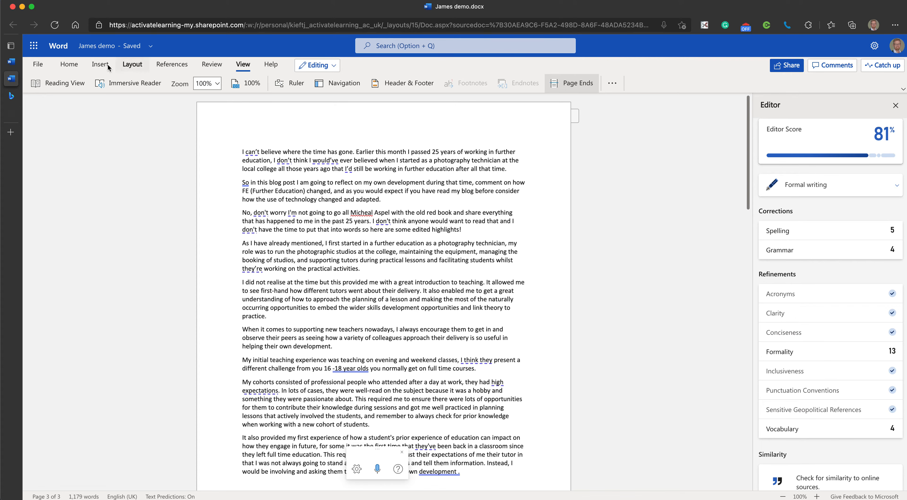
{"action": "left_click", "coordinate": [68, 64]}
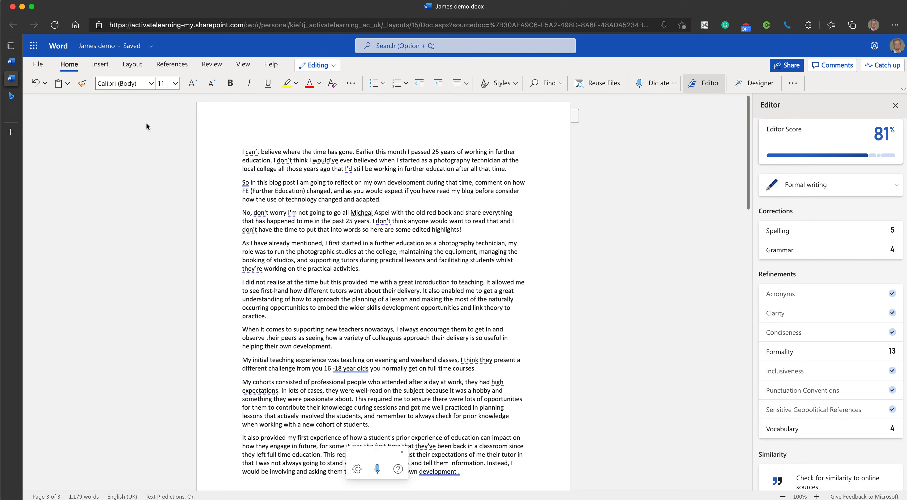
{"action": "left_click", "coordinate": [243, 65]}
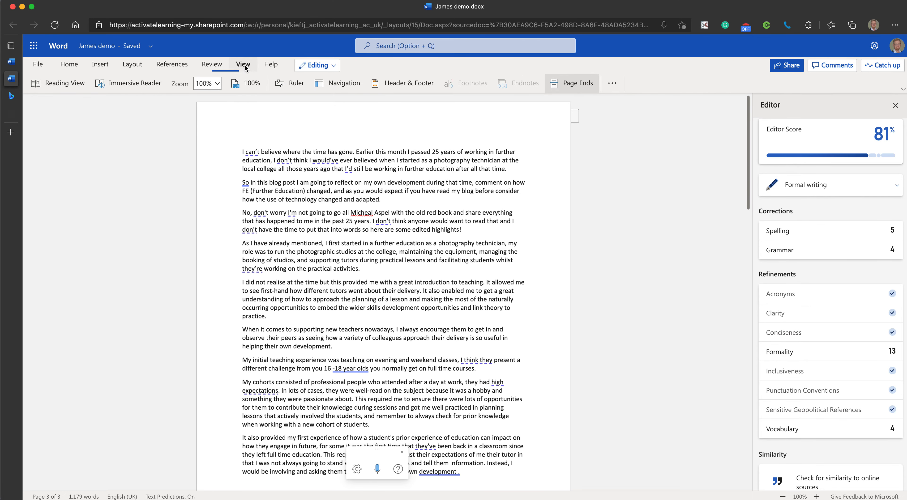